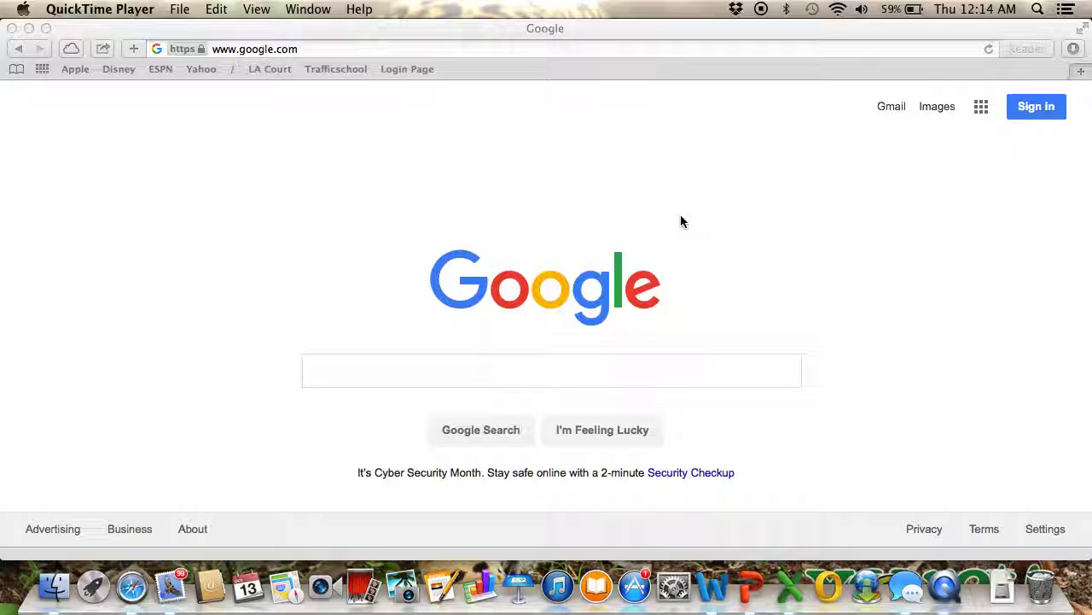
# Step: Follow the Gmail link on the Google homepage to reach the account sign-in page
pyautogui.click(890, 107)
pyautogui.click(890, 107)
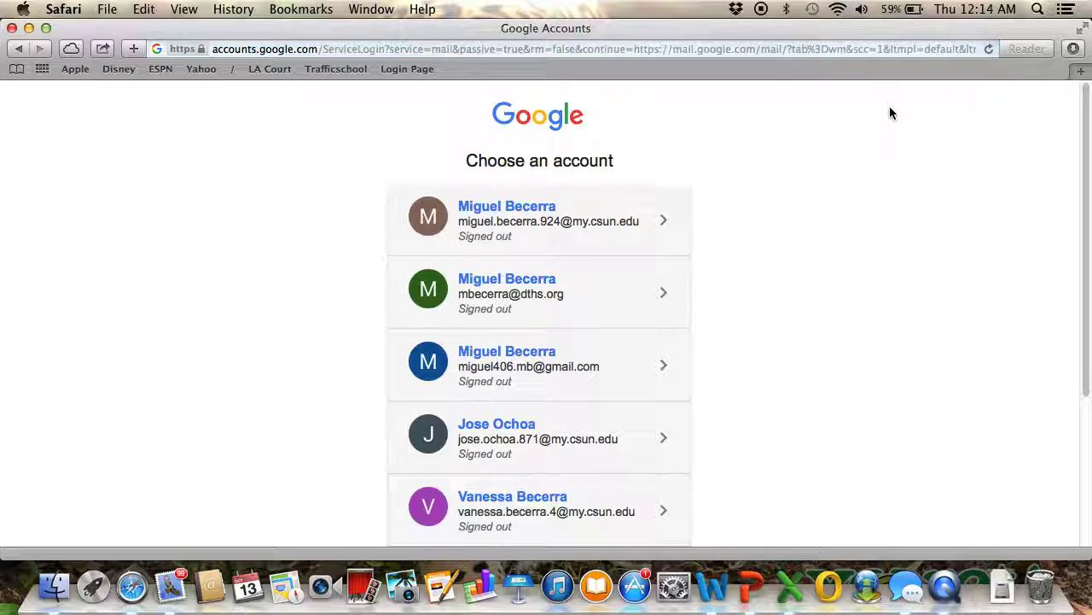
pyautogui.click(603, 369)
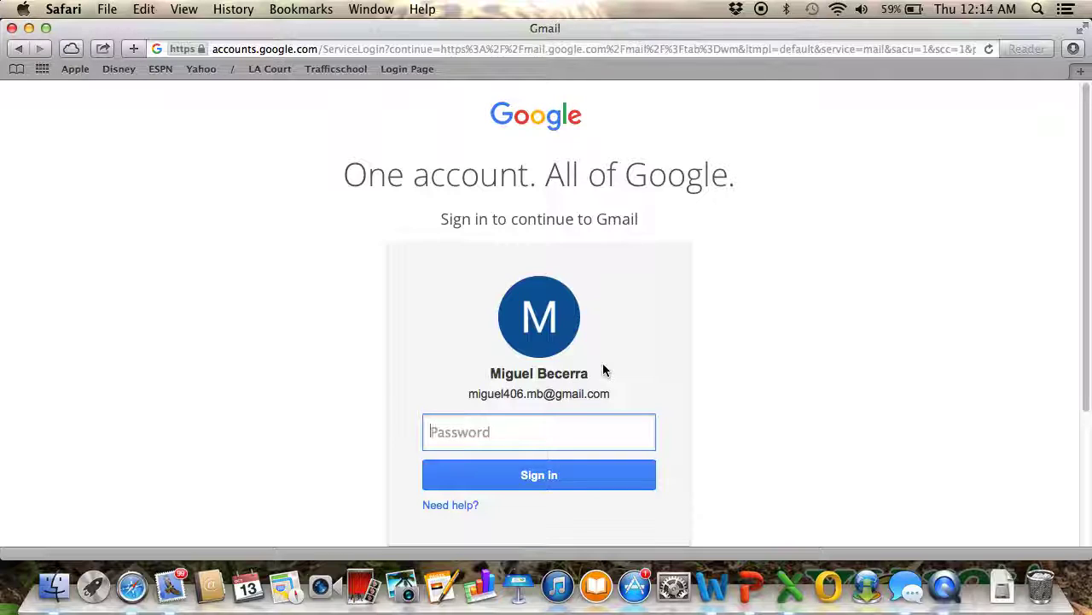
pyautogui.write('••••••••••••')
pyautogui.press('BackSpace')
pyautogui.press('BackSpace')
pyautogui.press('BackSpace')
pyautogui.write('••')
pyautogui.press('Return')
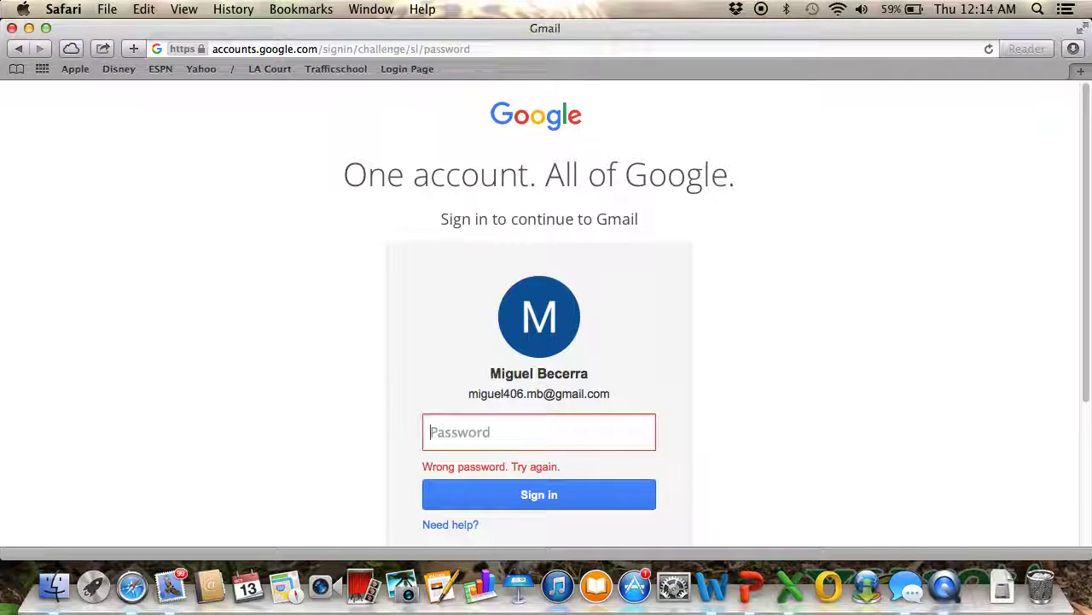
pyautogui.write('••••••••••••')
pyautogui.press('Return')
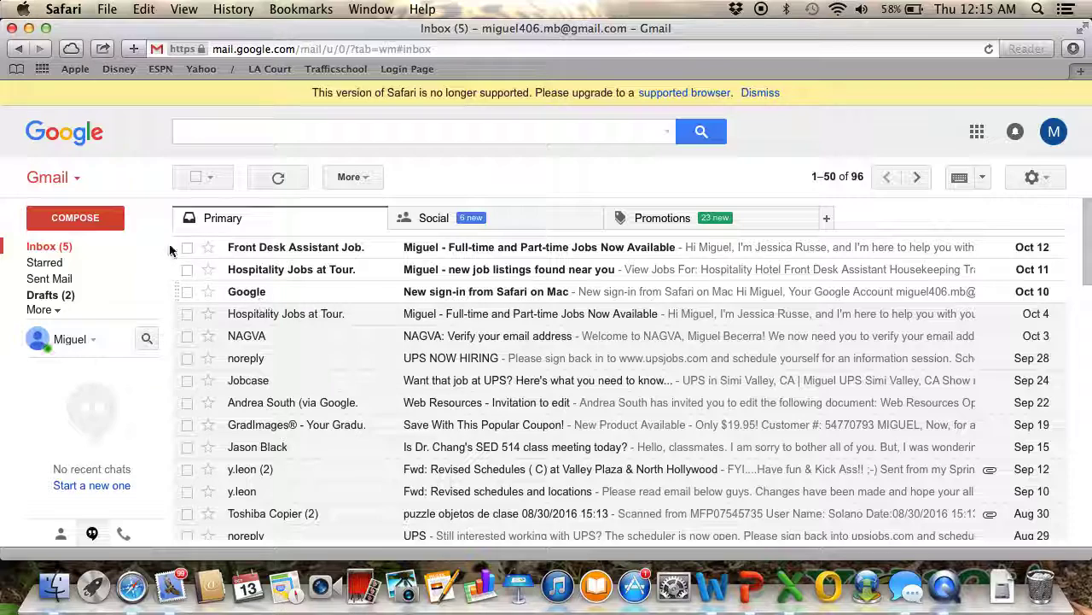
# Step: Open a blank New Message compose window with the COMPOSE button
pyautogui.click(87, 220)
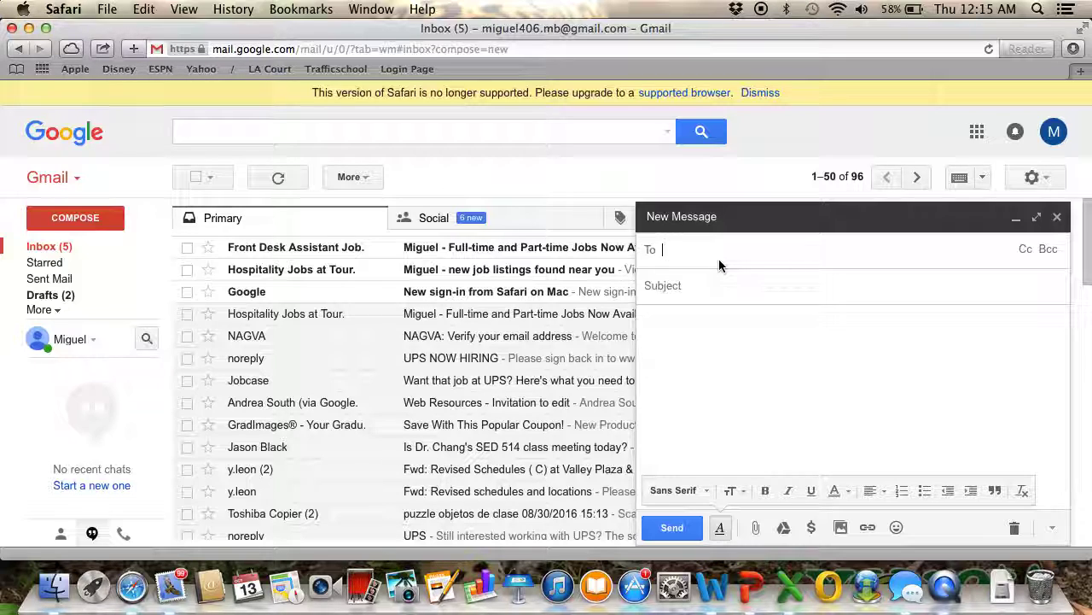
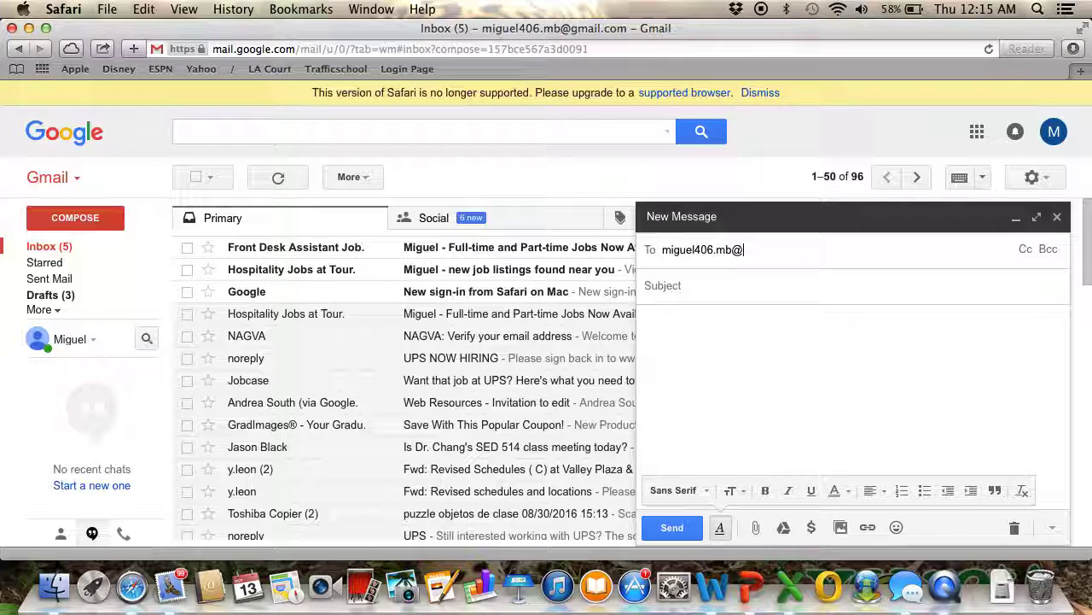
pyautogui.press('Return')
pyautogui.press('Tab')
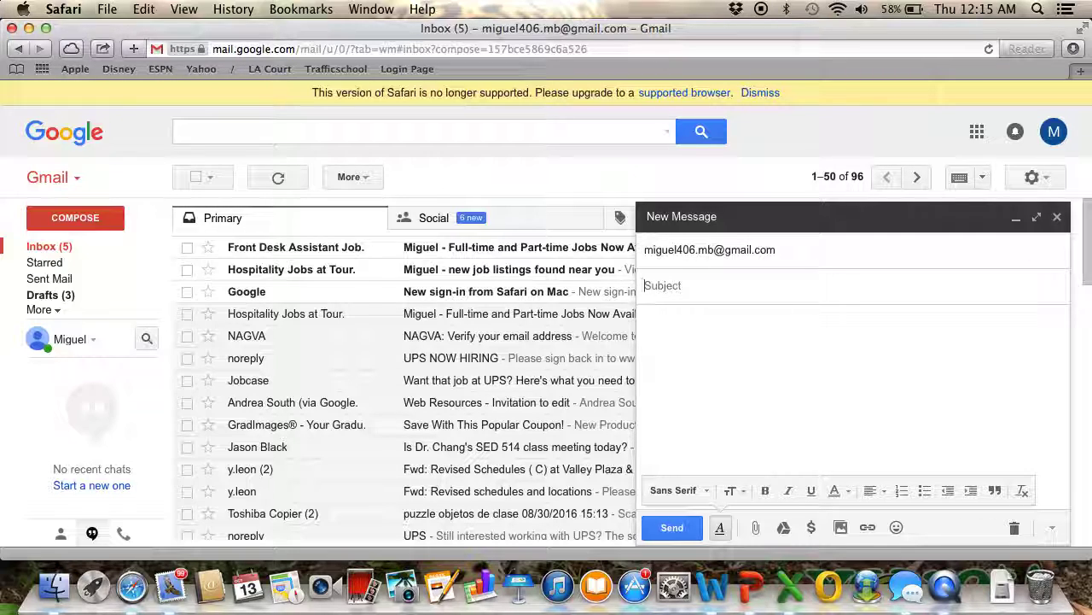
pyautogui.write('Spani')
pyautogui.write('sh')
pyautogui.write(' Ho')
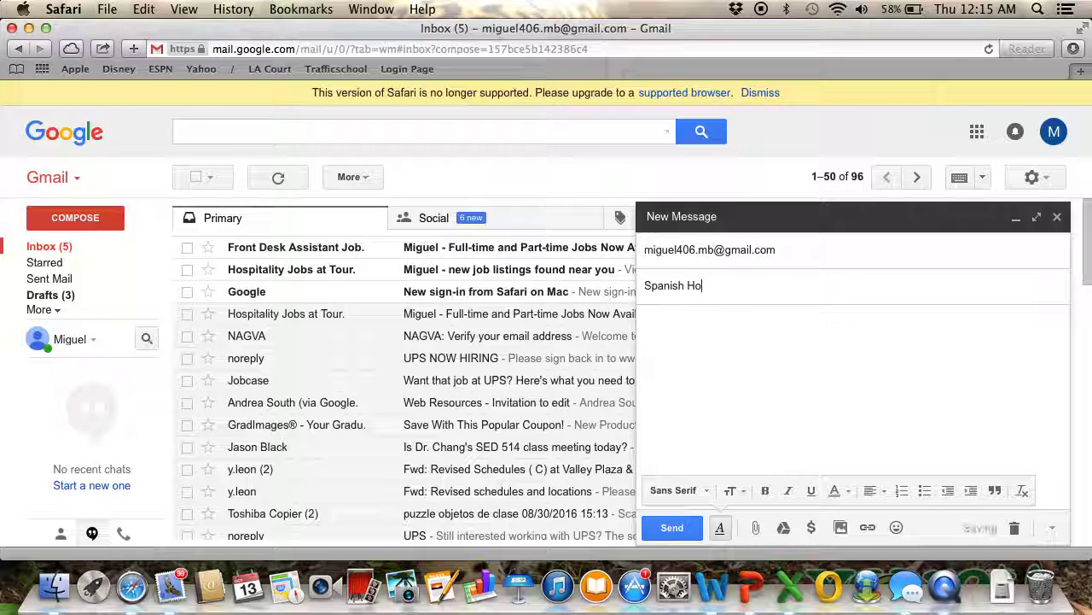
pyautogui.write('m')
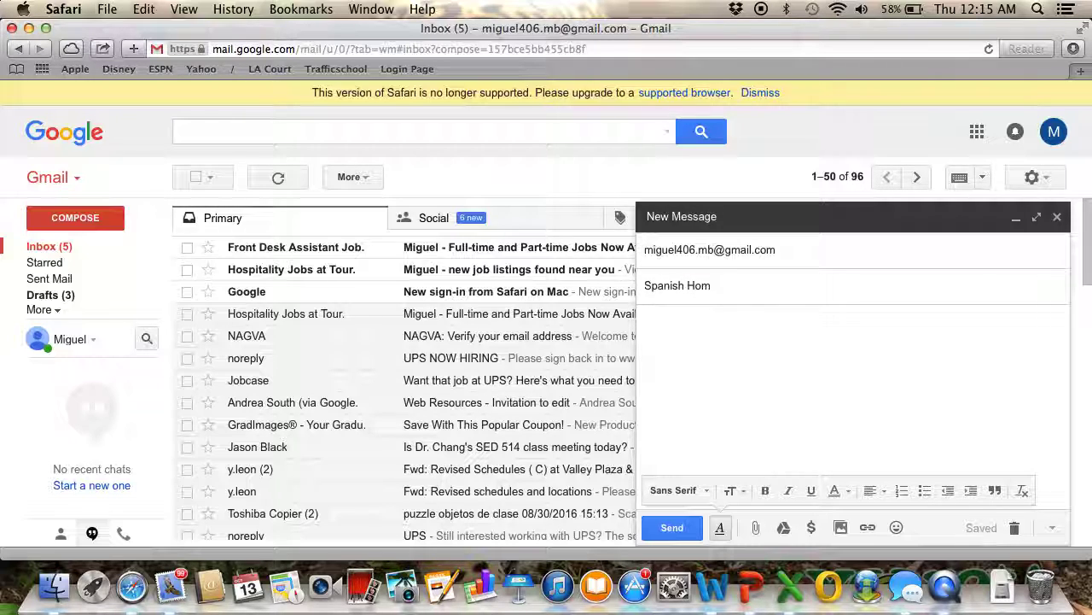
pyautogui.write('ework')
pyautogui.press('Tab')
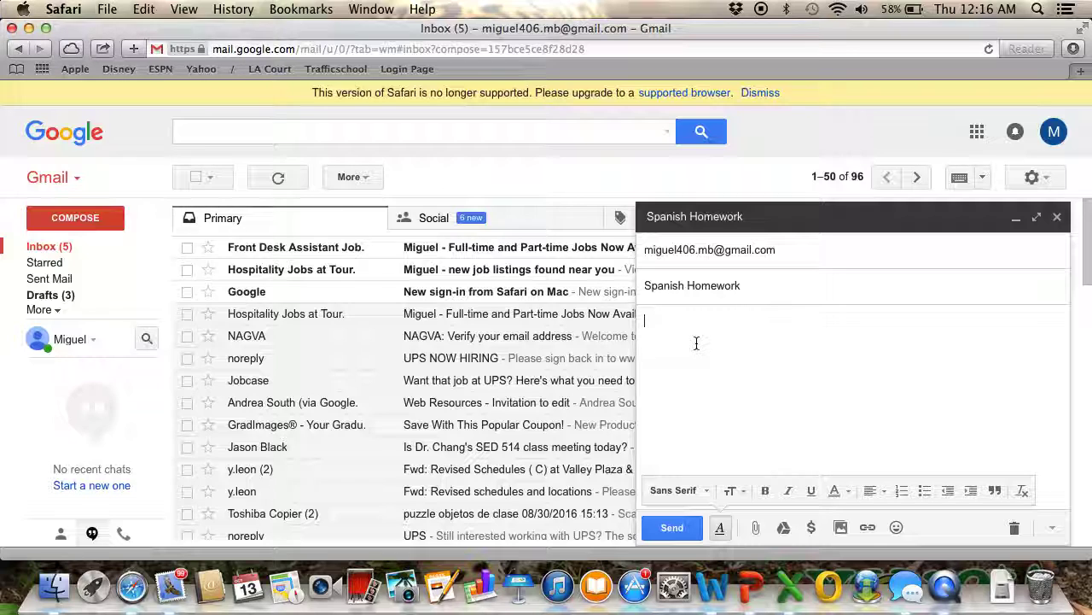
# Step: Write a 'Hello' greeting to the teacher and a line saying the homework is attached
pyautogui.write('he')
pyautogui.press('BackSpace')
pyautogui.press('BackSpace')
pyautogui.write('Hellp')
pyautogui.press('BackSpace')
pyautogui.write('o')
pyautogui.write('acher,')
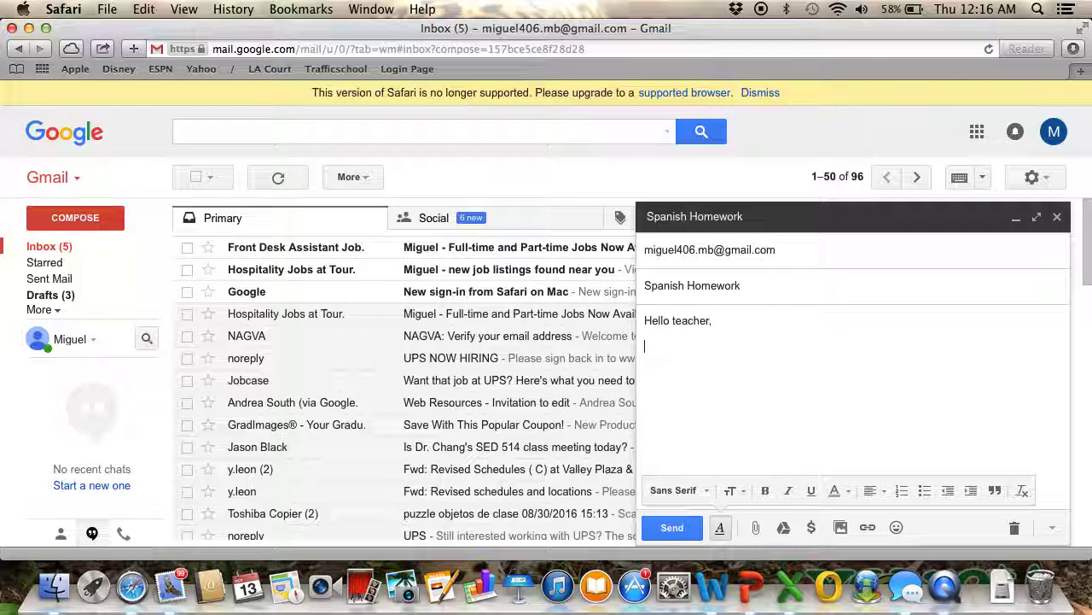
pyautogui.write("Here'")
pyautogui.write('t')
pyautogui.write('my')
pyautogui.write('homework as a')
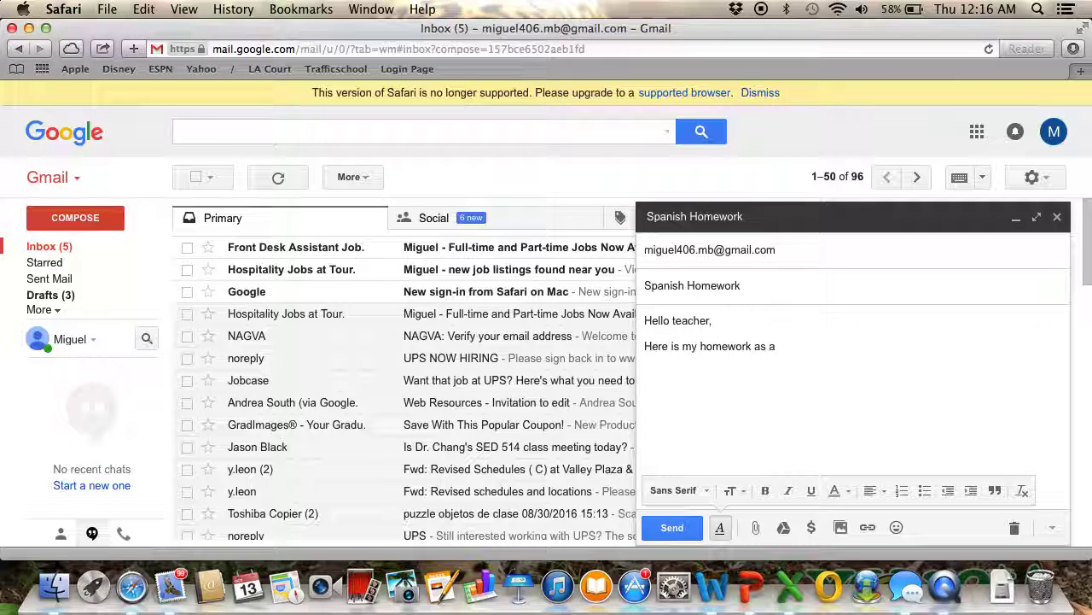
pyautogui.write('attachment.')
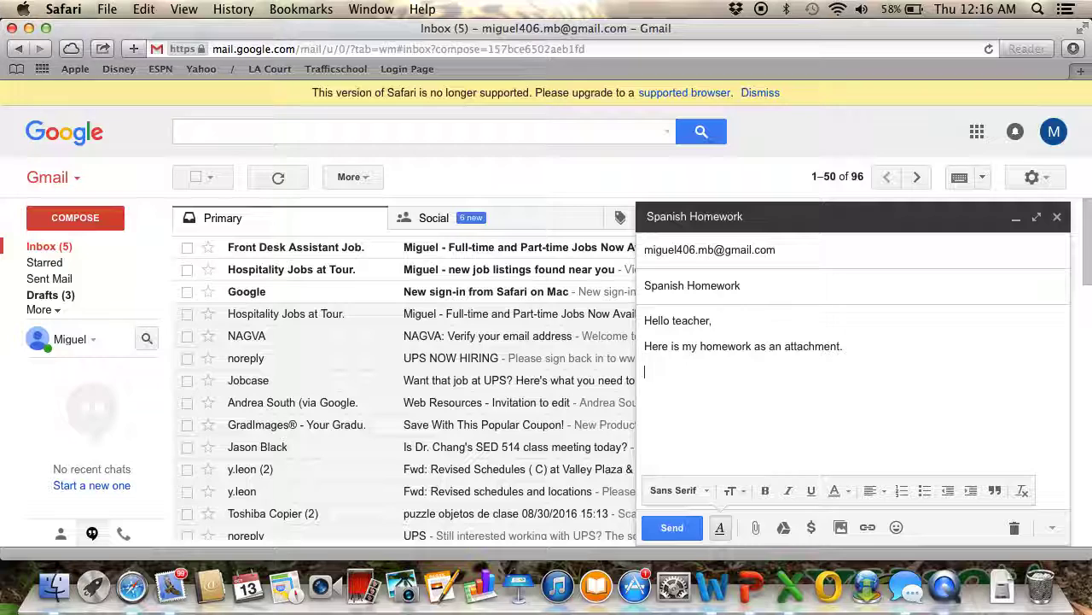
# Step: Add a 'Thank you,' sign-off followed by the signature Miguel Becerra
pyautogui.write('nk yo')
pyautogui.press('BackSpace')
pyautogui.press('BackSpace')
pyautogui.press('BackSpace')
pyautogui.press('BackSpace')
pyautogui.press('BackSpace')
pyautogui.write('n')
pyautogui.press('Return')
pyautogui.write('Miguel Becrra')
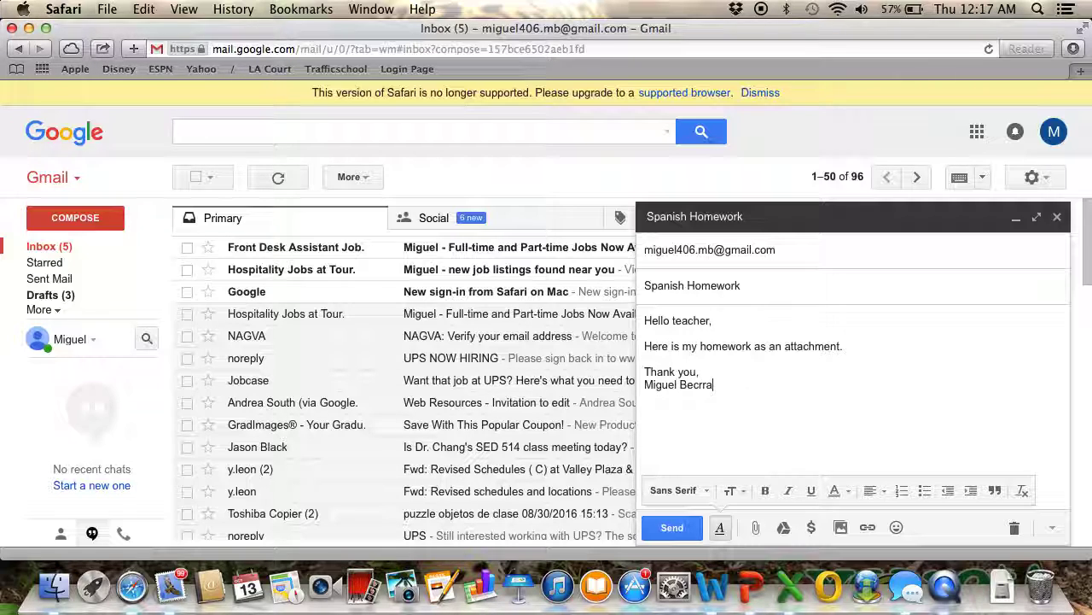
pyautogui.press('BackSpace')
pyautogui.press('BackSpace')
pyautogui.press('BackSpace')
pyautogui.write('erra')
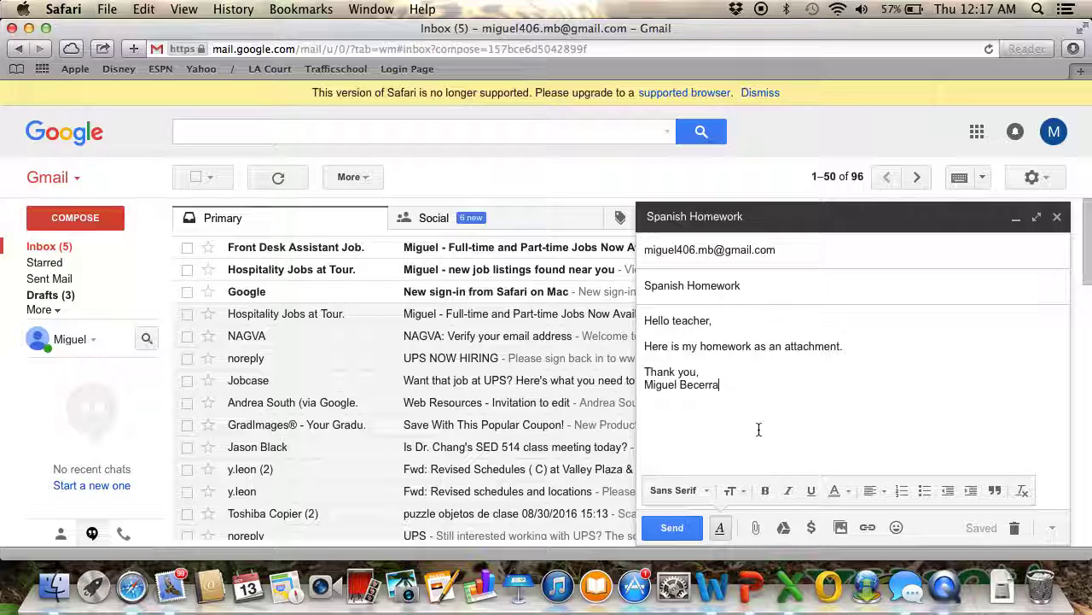
# Step: Attach Spanish essay.docx from the Documents folder to the draft
pyautogui.click(756, 529)
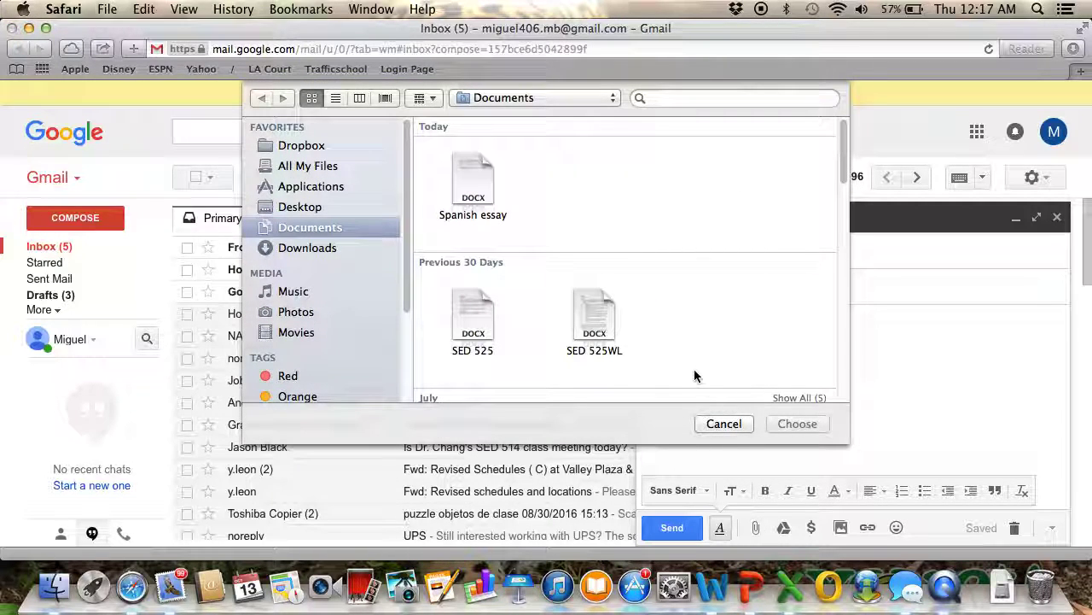
pyautogui.click(478, 189)
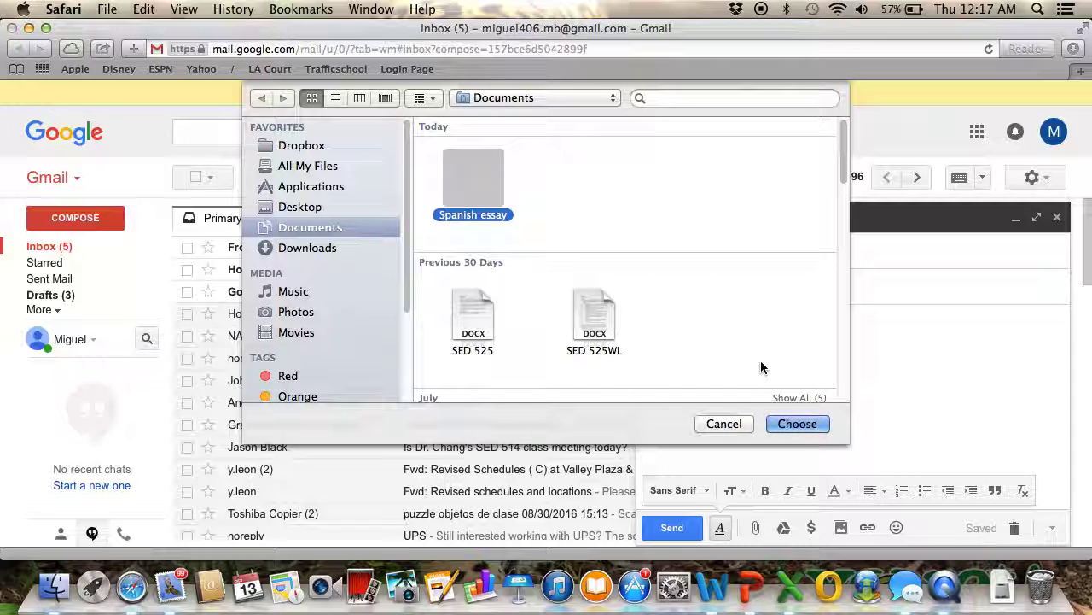
pyautogui.click(802, 426)
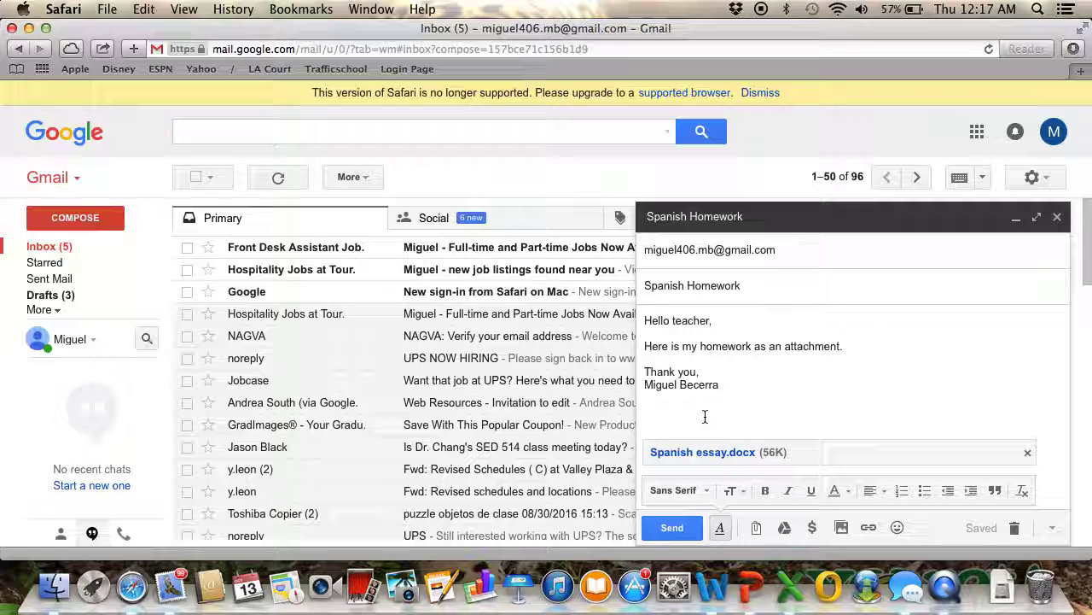
# Step: Send the email and refresh the inbox so it appears at the top
pyautogui.click(670, 528)
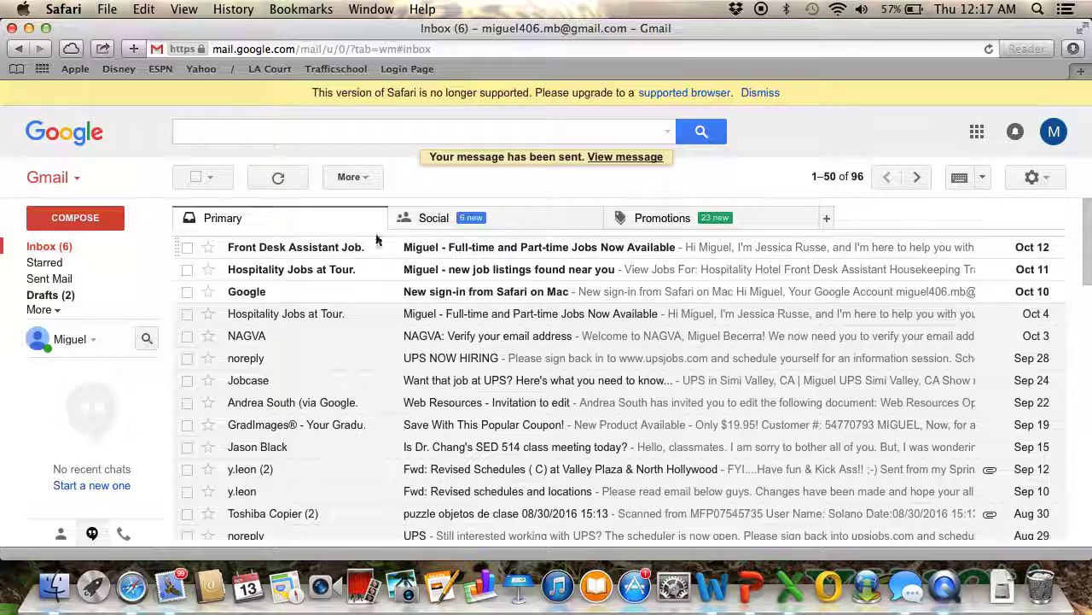
pyautogui.click(279, 178)
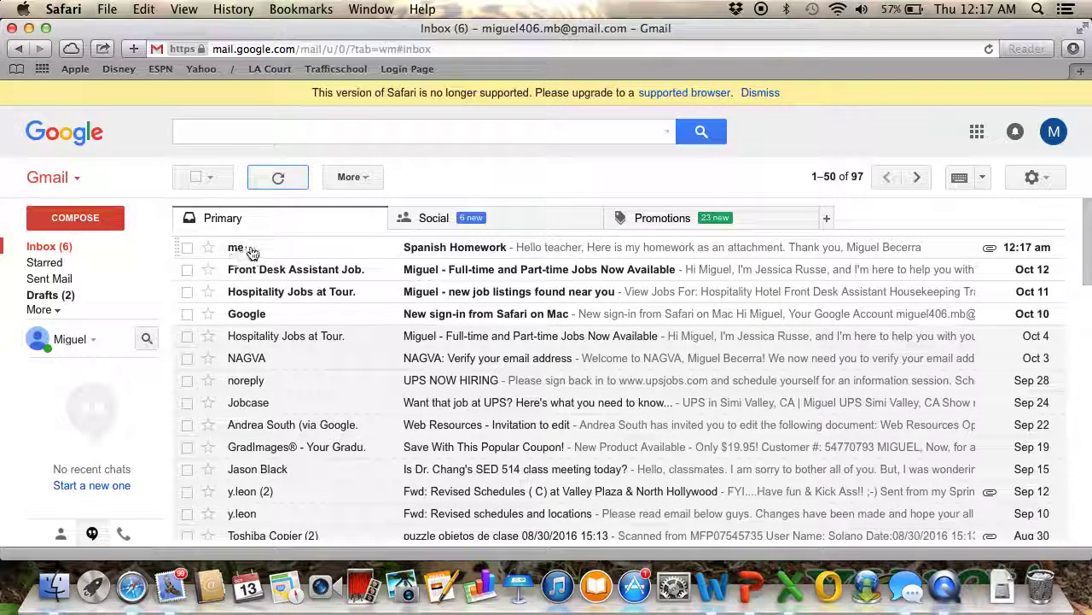
# Step: Open the Spanish Homework message to display its text and the Spanish essay.docx attachment
pyautogui.click(455, 249)
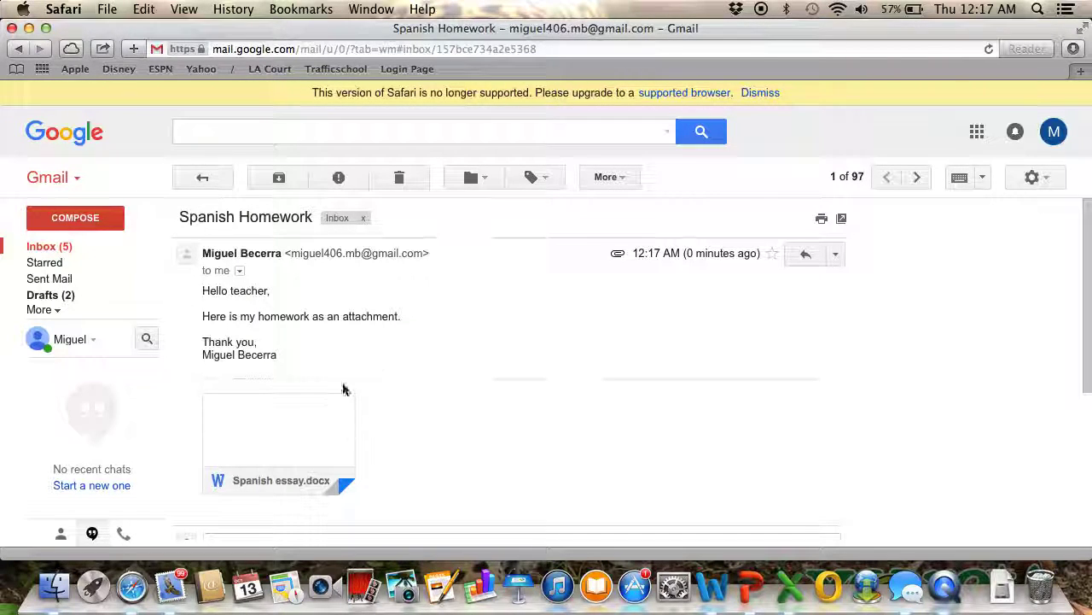